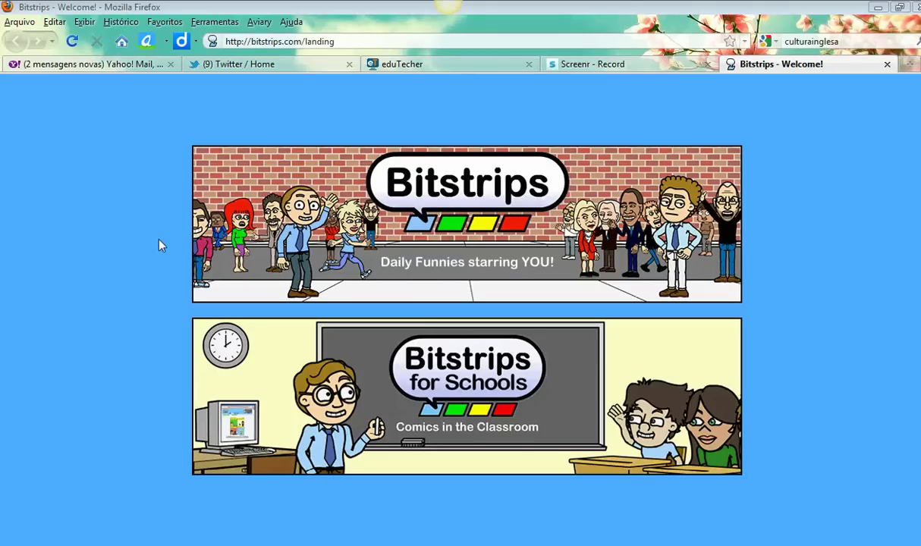
Open the Bitstrips sign-up form, complete the security check and accept the terms of use.
{"action": "left_click", "coordinate": [440, 198]}
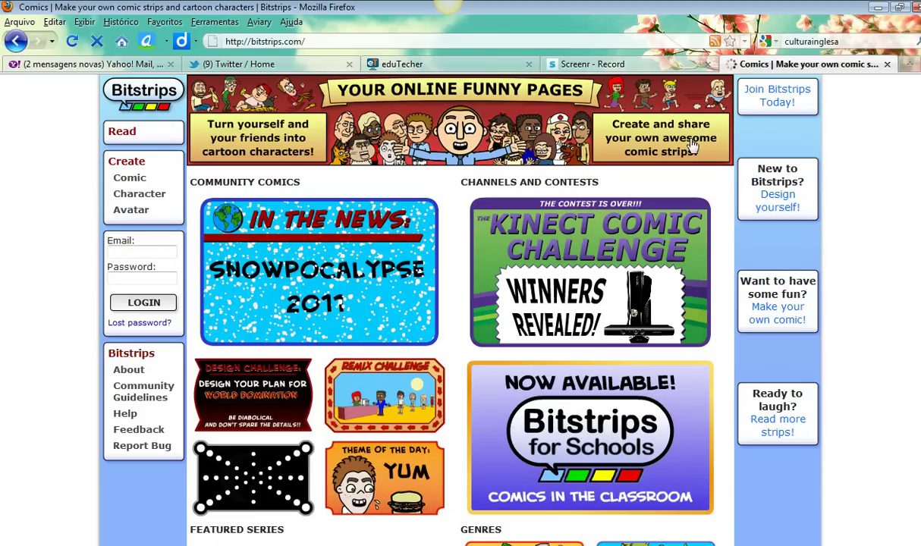
{"action": "left_click", "coordinate": [793, 97]}
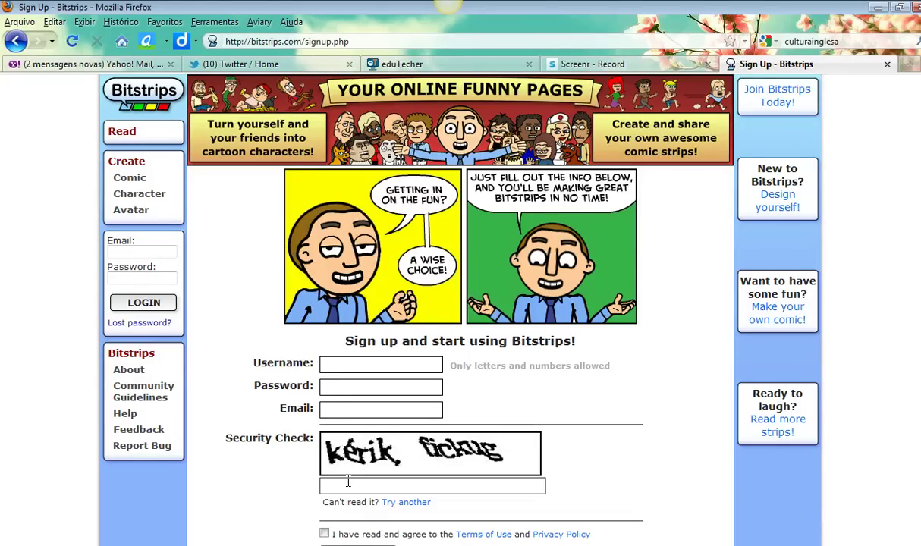
{"action": "left_click", "coordinate": [412, 488]}
{"action": "scroll", "coordinate": [413, 487], "scroll_direction": "down", "scroll_amount": 2}
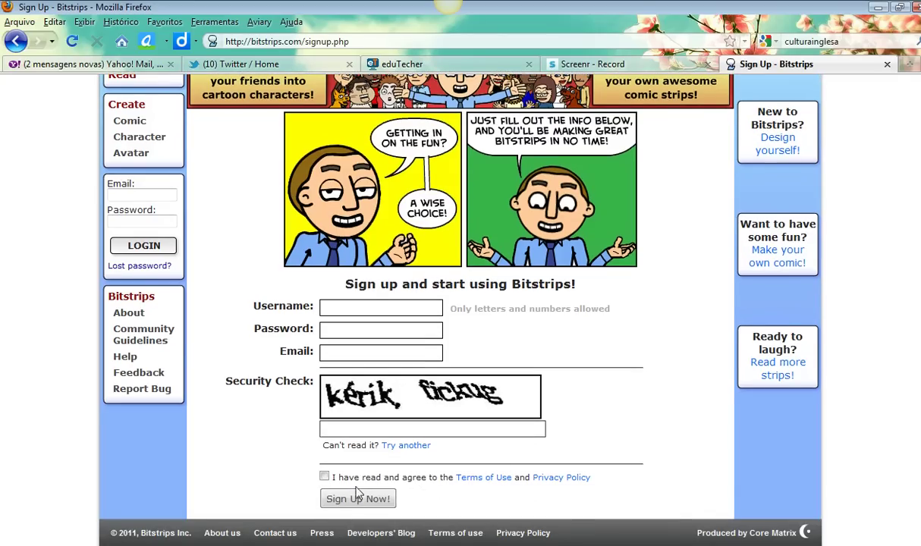
{"action": "left_click", "coordinate": [324, 478]}
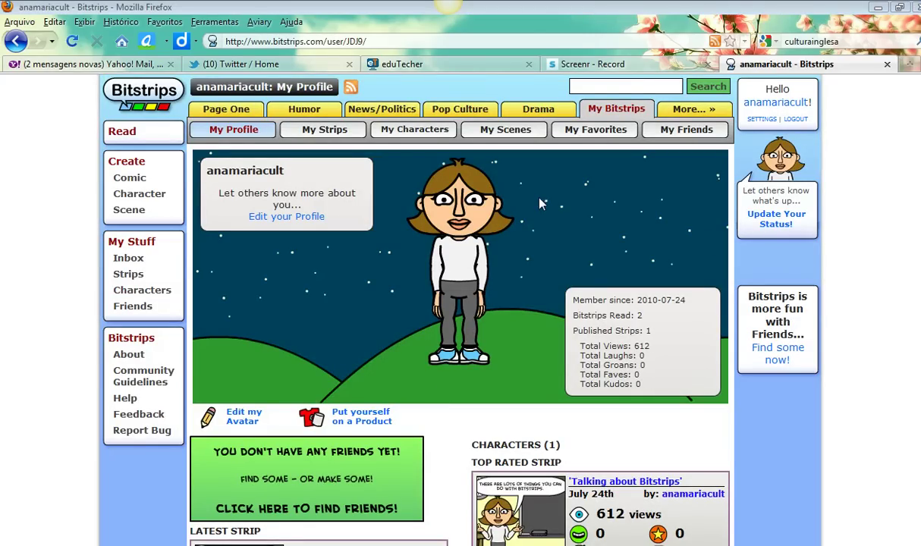
Start a new comic and browse the Scenes, Props, Furniture, Effects, Shapes and Outfits libraries.
{"action": "left_click", "coordinate": [129, 177]}
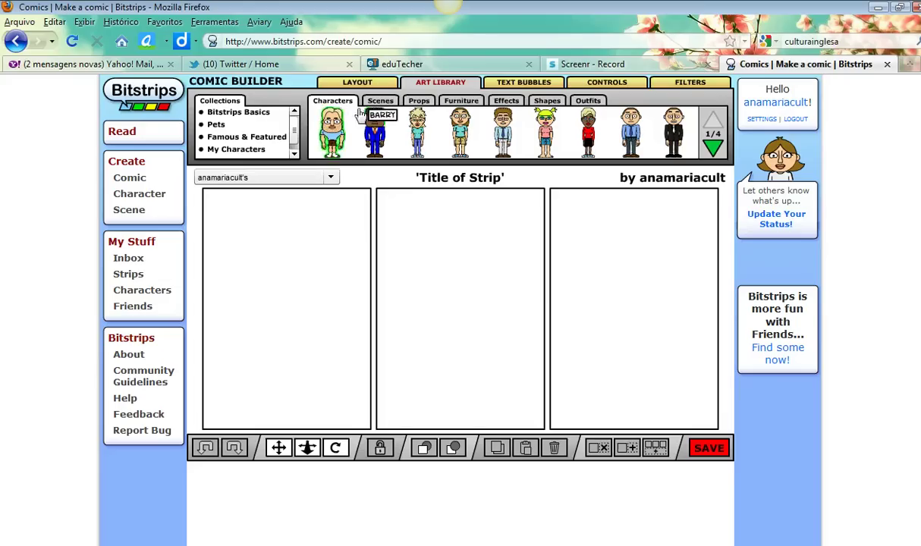
{"action": "left_click", "coordinate": [382, 103]}
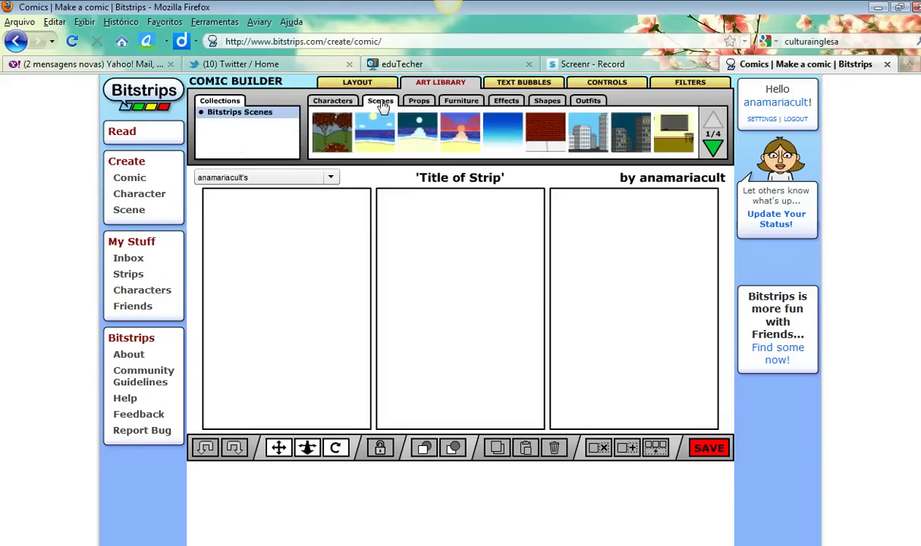
{"action": "left_click", "coordinate": [421, 103]}
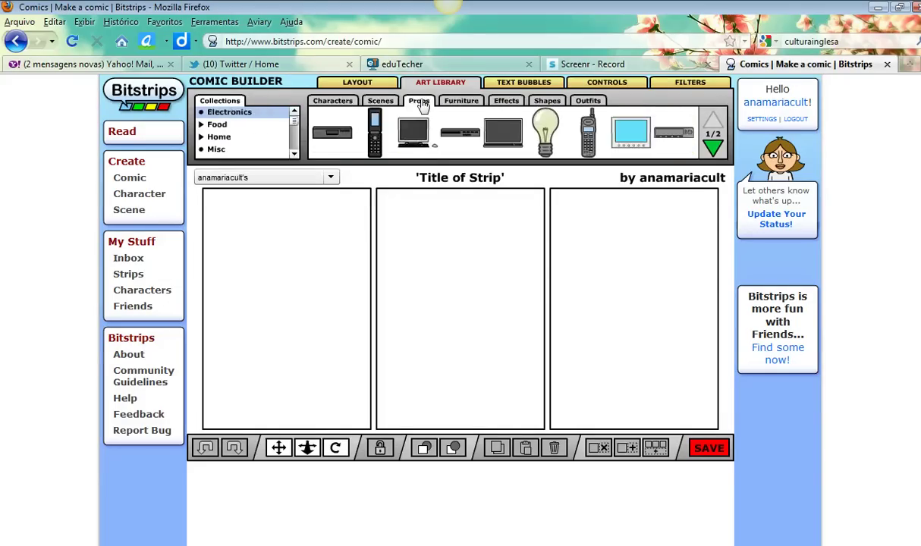
{"action": "left_click", "coordinate": [466, 107]}
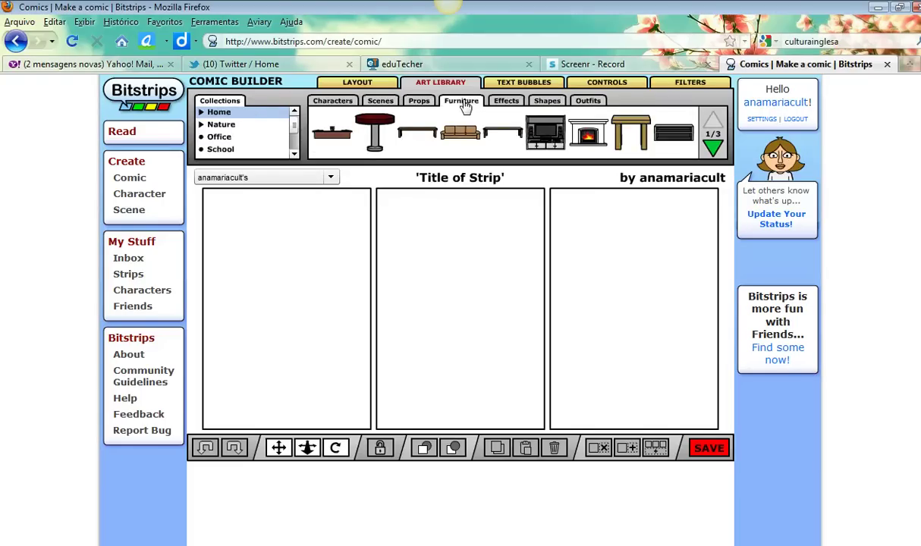
{"action": "left_click", "coordinate": [507, 106]}
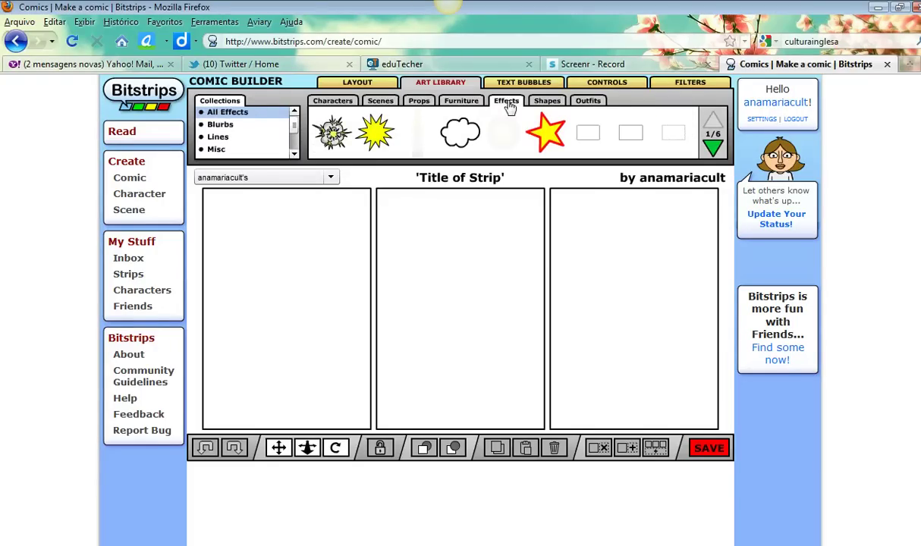
{"action": "left_click", "coordinate": [549, 104]}
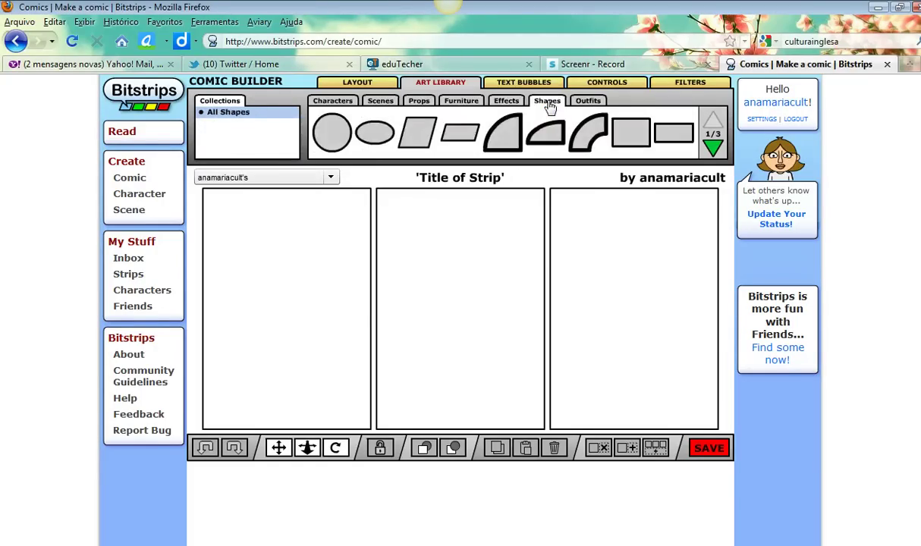
{"action": "left_click", "coordinate": [589, 103]}
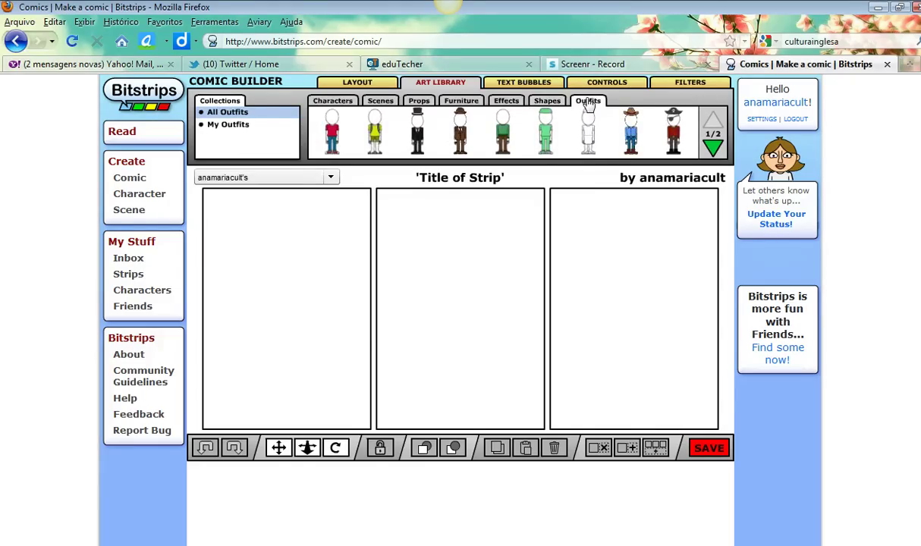
Place a character and the beach background in the first panel.
{"action": "left_click", "coordinate": [343, 105]}
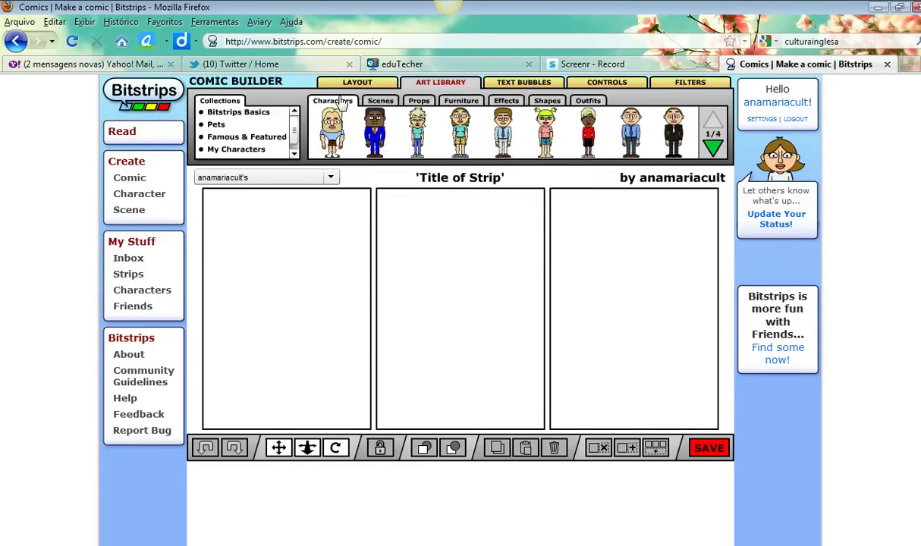
{"action": "left_click_drag", "start_coordinate": [332, 132], "coordinate": [244, 277]}
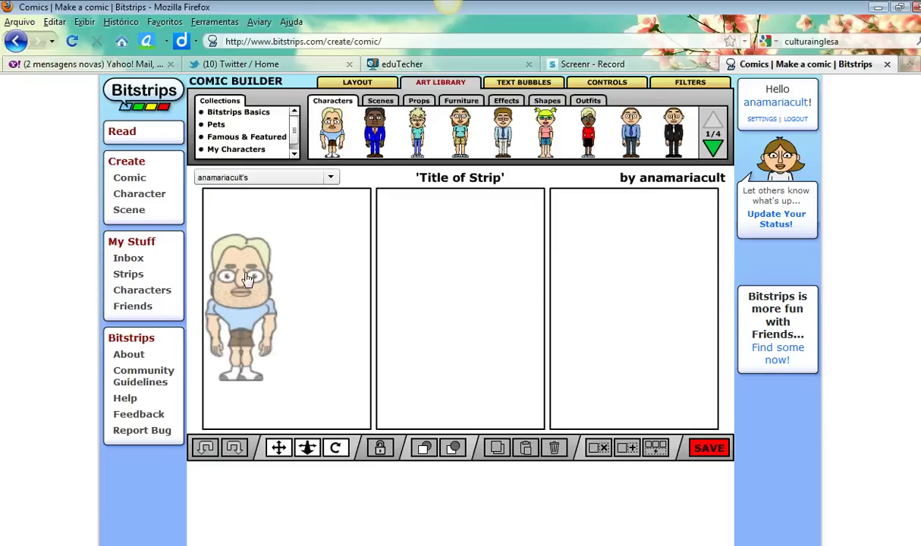
{"action": "left_click", "coordinate": [382, 103]}
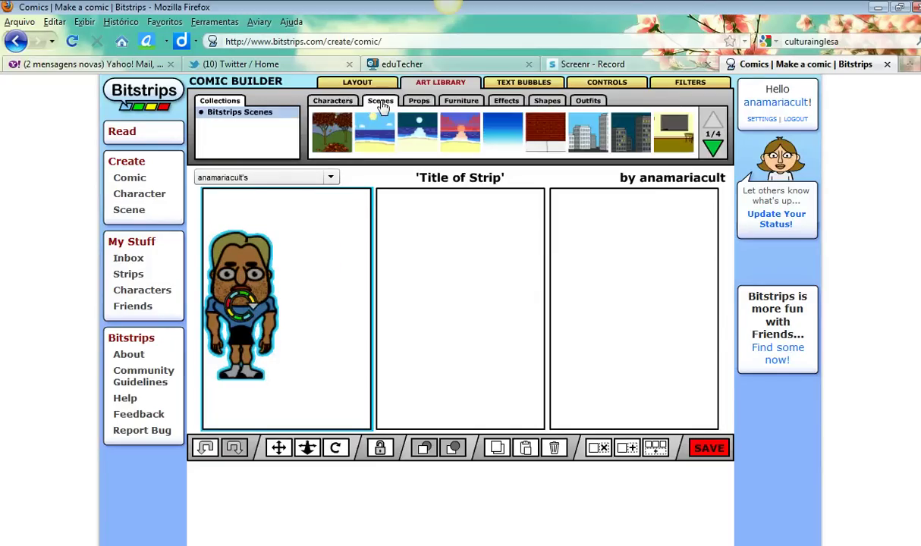
{"action": "left_click_drag", "start_coordinate": [379, 119], "coordinate": [302, 249]}
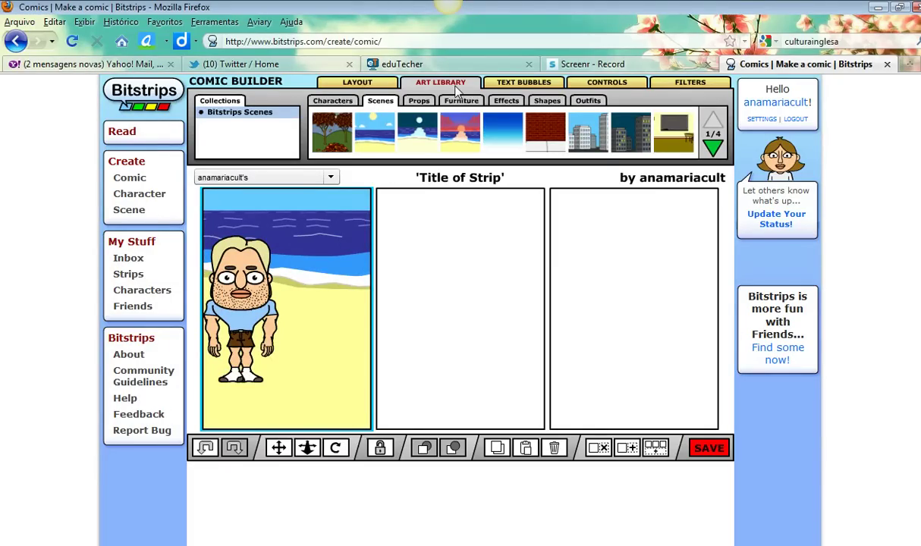
Add a regular speech bubble saying 'GOOD MORNING!' to the first panel.
{"action": "left_click", "coordinate": [516, 88]}
{"action": "left_click_drag", "start_coordinate": [378, 123], "coordinate": [270, 266]}
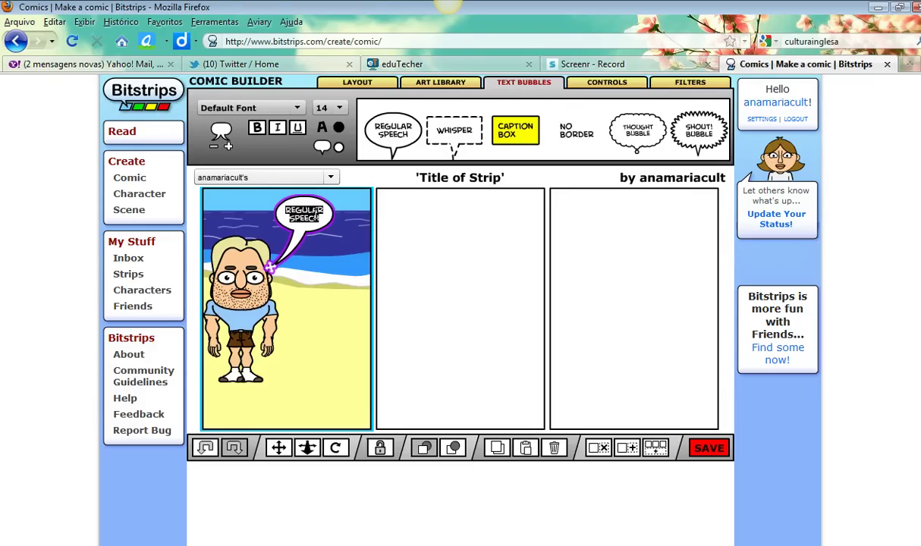
{"action": "type", "text": "GOOD MORNING!"}
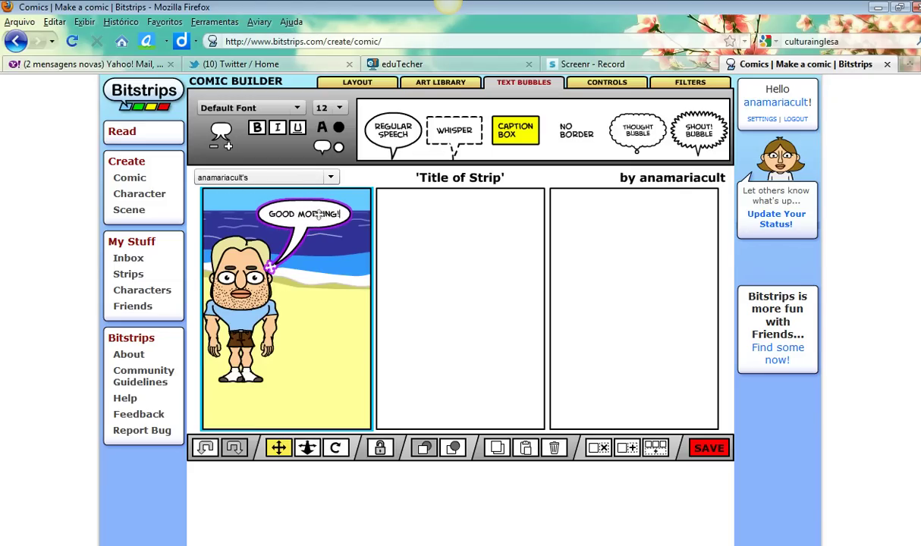
{"action": "left_click", "coordinate": [440, 237]}
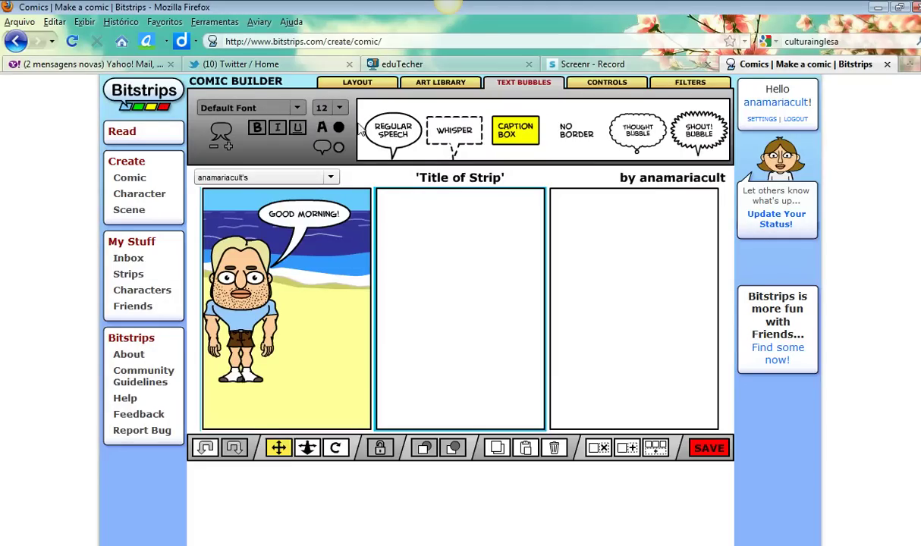
Put the beach background and a girl character in the second panel.
{"action": "left_click", "coordinate": [408, 83]}
{"action": "left_click_drag", "start_coordinate": [378, 125], "coordinate": [468, 243]}
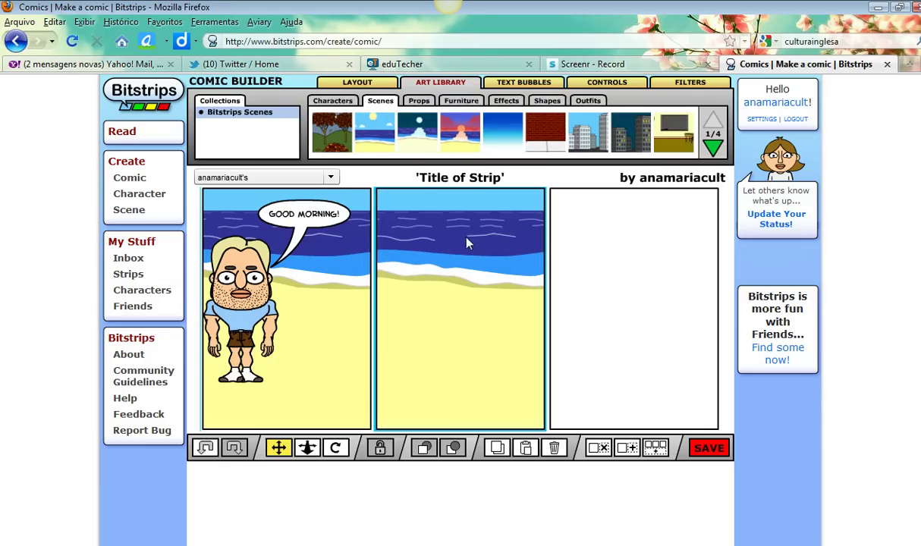
{"action": "left_click", "coordinate": [334, 101]}
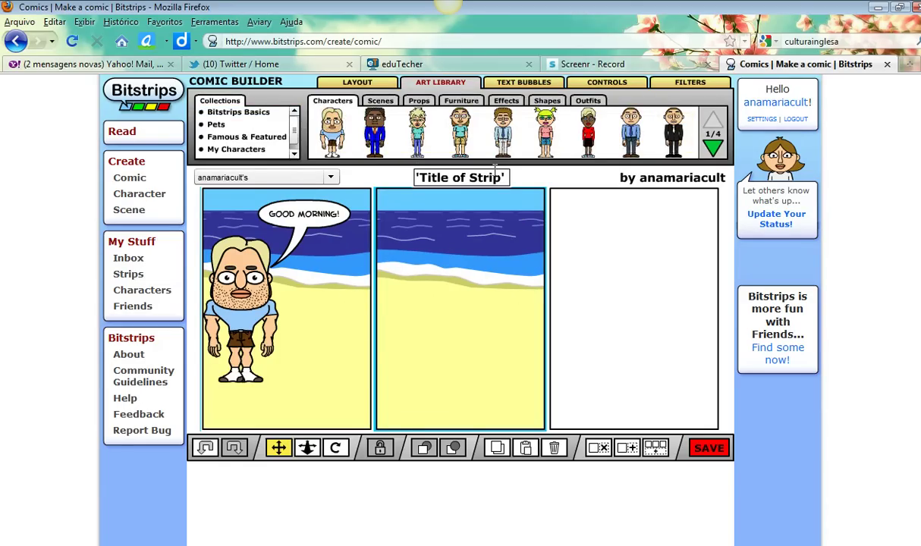
{"action": "left_click_drag", "start_coordinate": [545, 133], "coordinate": [436, 299]}
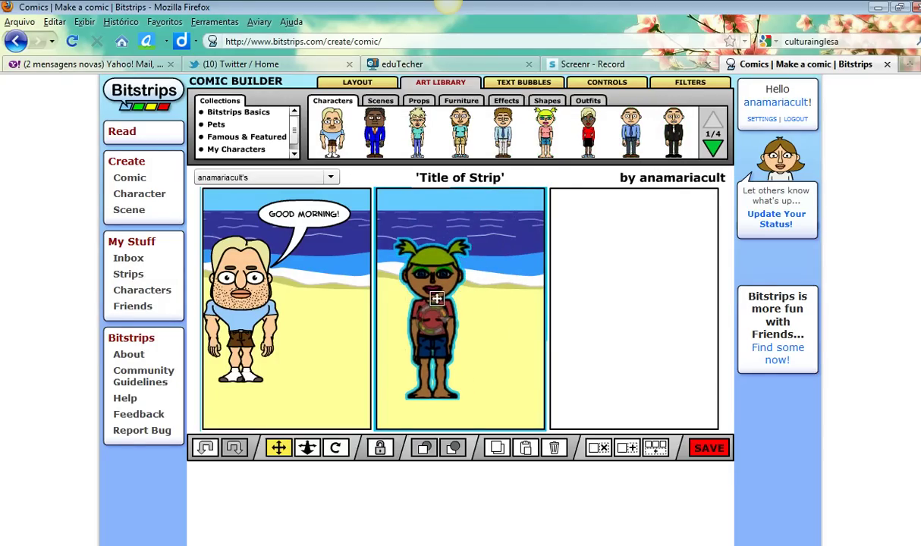
Give the girl a regular speech bubble reading 'MORNING, TIM!', then reselect the first-panel man.
{"action": "left_click", "coordinate": [513, 88]}
{"action": "left_click_drag", "start_coordinate": [393, 130], "coordinate": [457, 261]}
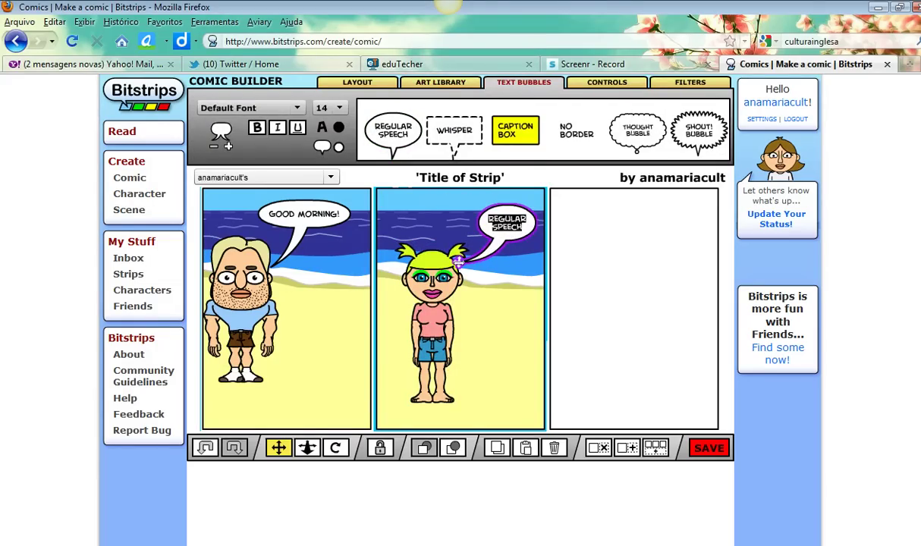
{"action": "type", "text": "MORNING!"}
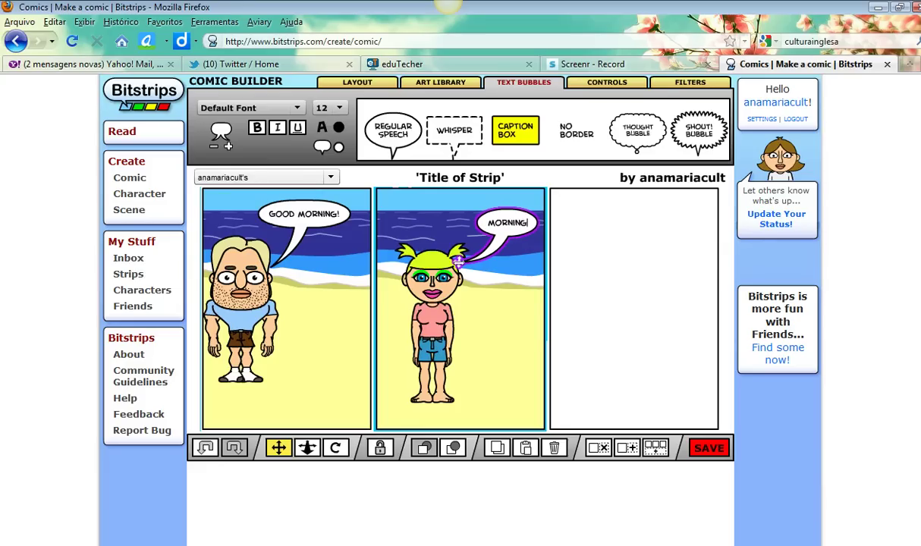
{"action": "key", "text": "BackSpace"}
{"action": "type", "text": ", TIM"}
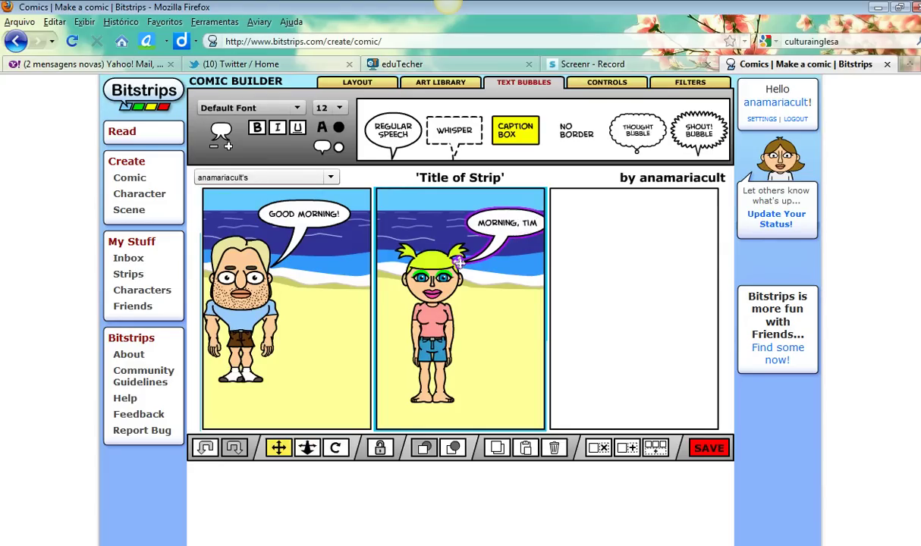
{"action": "type", "text": "!"}
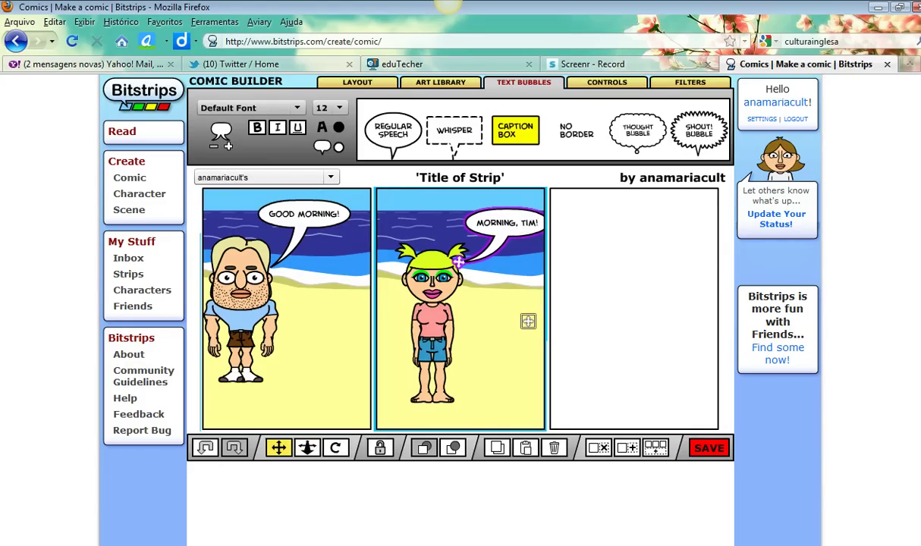
{"action": "left_click", "coordinate": [596, 286]}
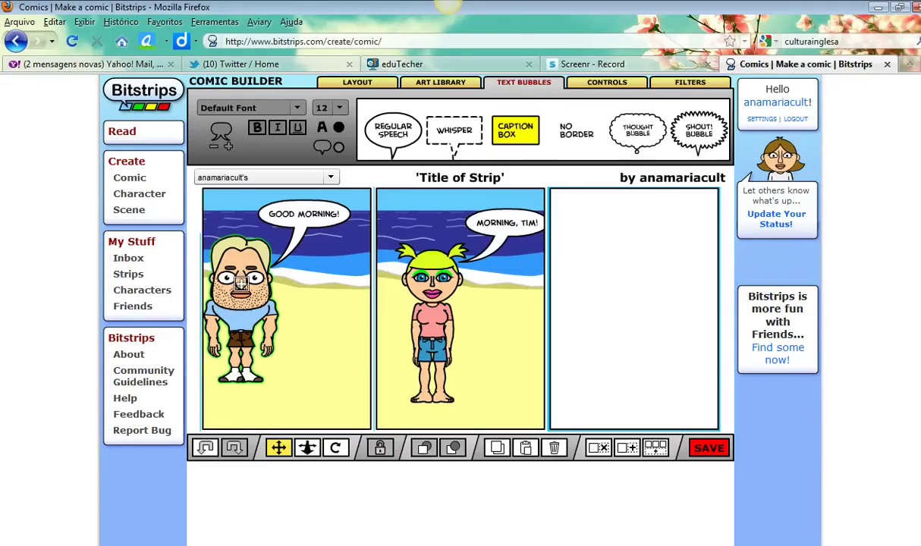
{"action": "left_click", "coordinate": [240, 283]}
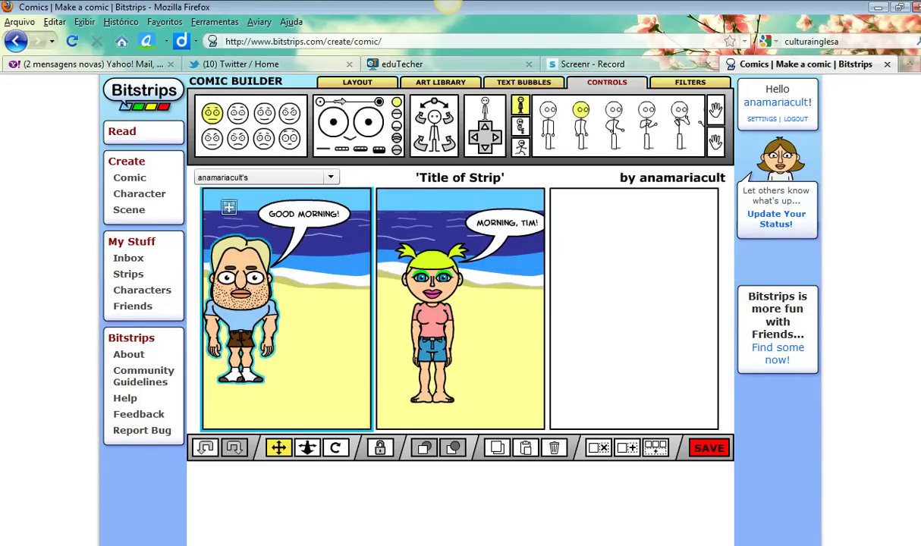
{"action": "left_click", "coordinate": [238, 120]}
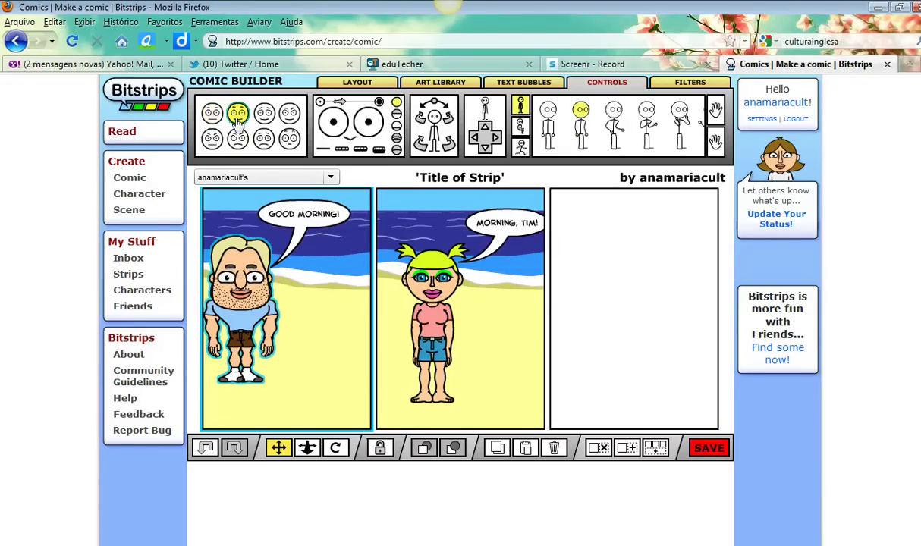
Try several expressions on the man and settle on a neutral face.
{"action": "left_click", "coordinate": [264, 116]}
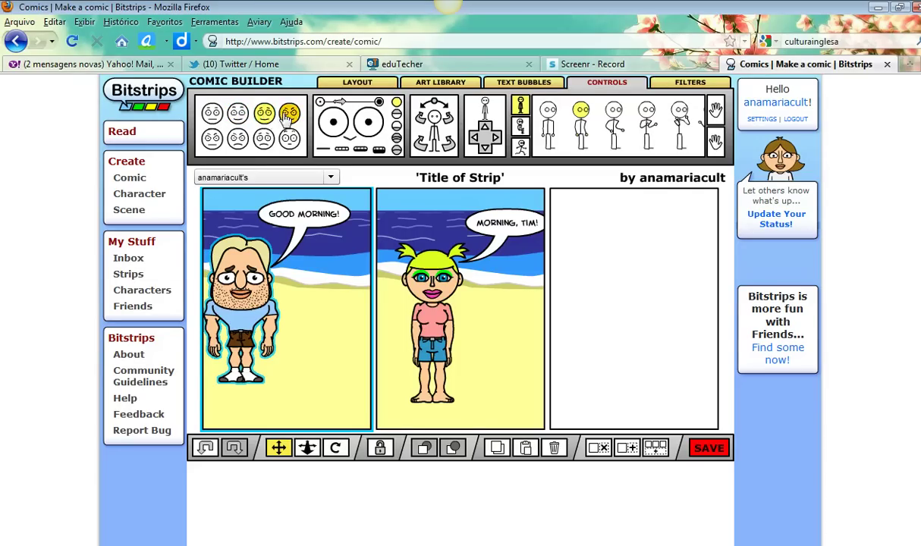
{"action": "left_click", "coordinate": [289, 139]}
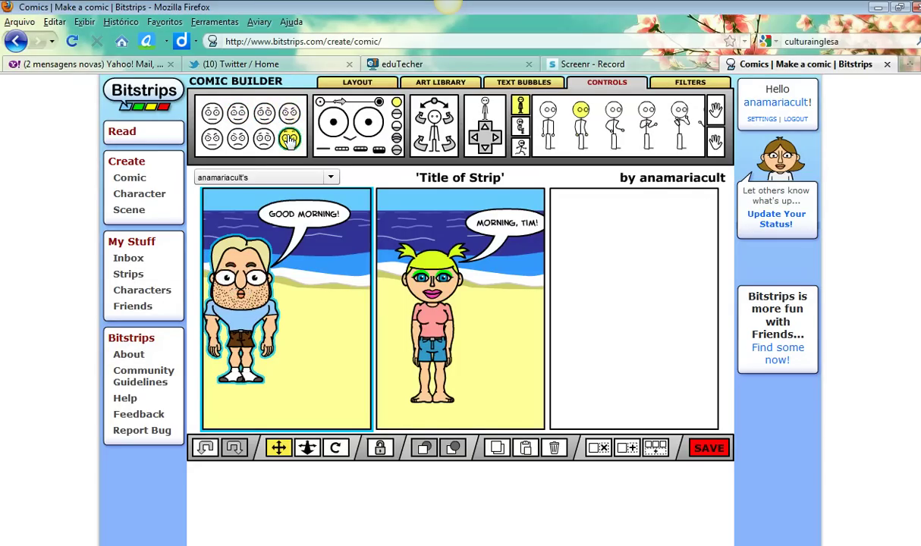
{"action": "left_click", "coordinate": [211, 112]}
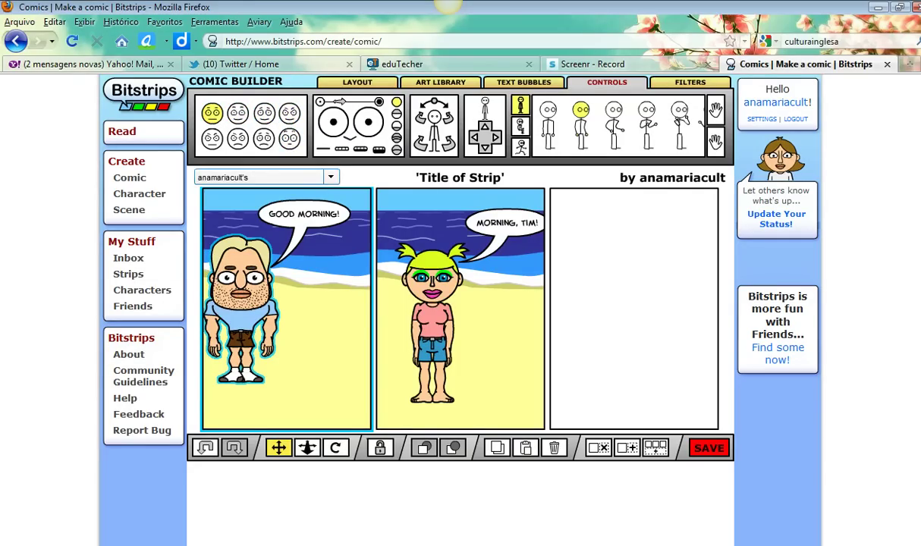
Give the man a raised waving arm and a walking leg stance.
{"action": "left_click", "coordinate": [549, 122]}
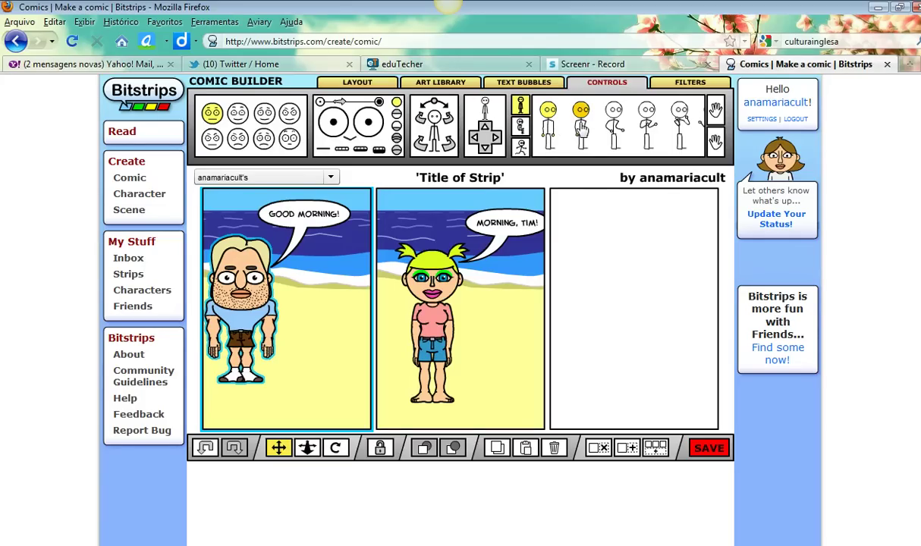
{"action": "left_click", "coordinate": [581, 121]}
{"action": "left_click", "coordinate": [616, 125]}
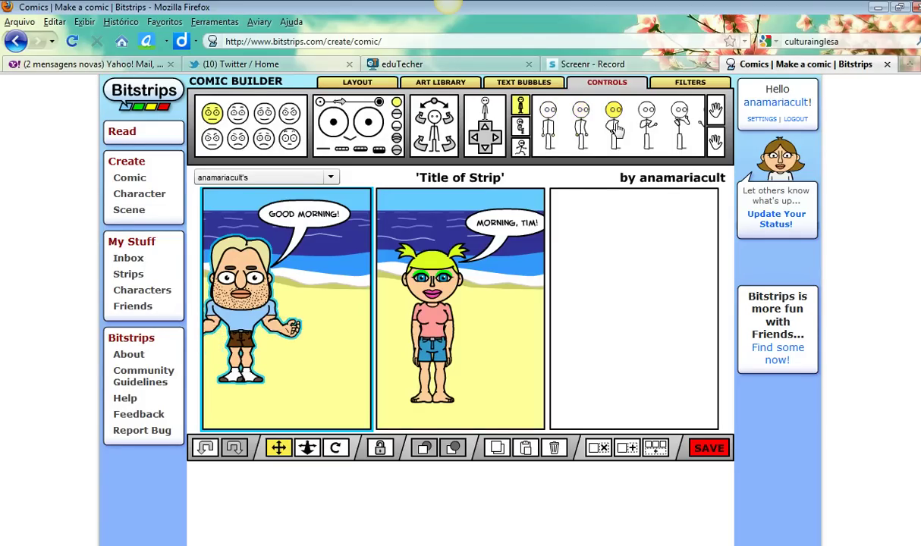
{"action": "left_click", "coordinate": [647, 123]}
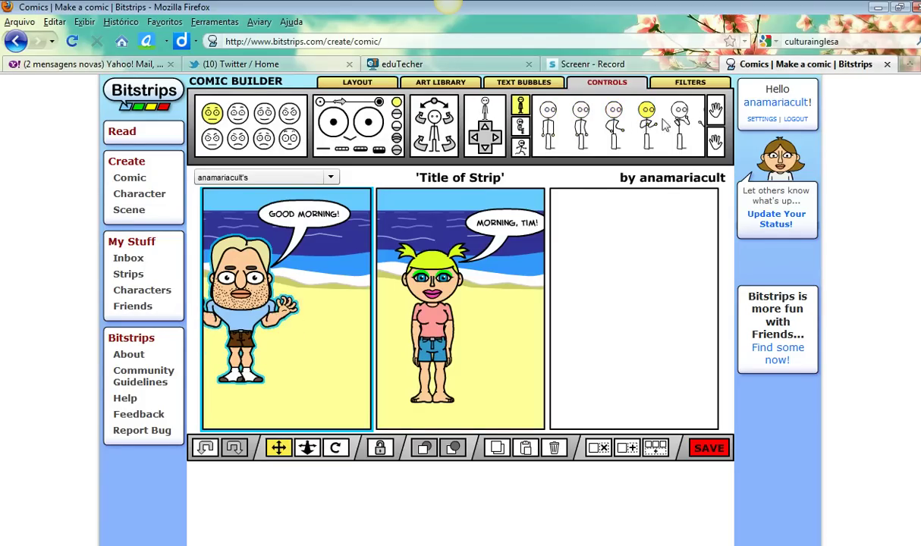
{"action": "left_click", "coordinate": [676, 120]}
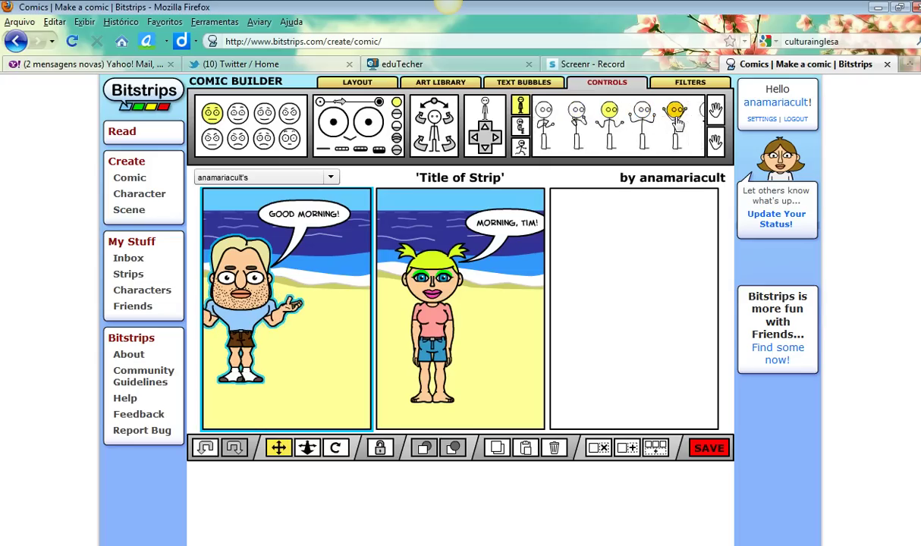
{"action": "left_click", "coordinate": [660, 115]}
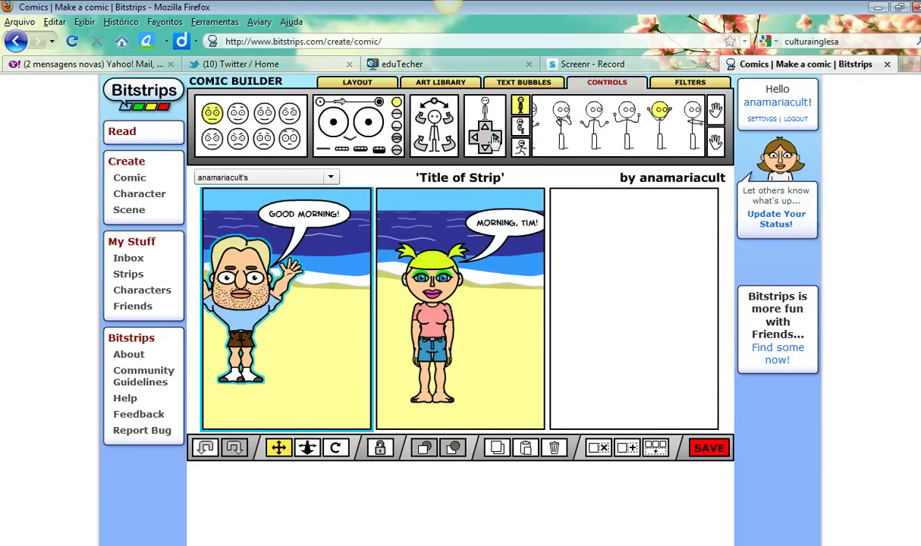
{"action": "left_click", "coordinate": [520, 126]}
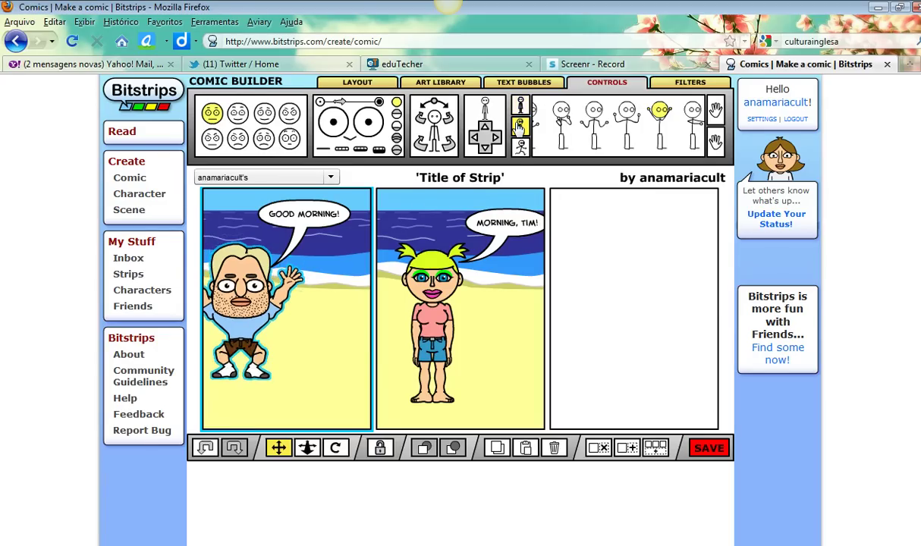
{"action": "left_click", "coordinate": [520, 146]}
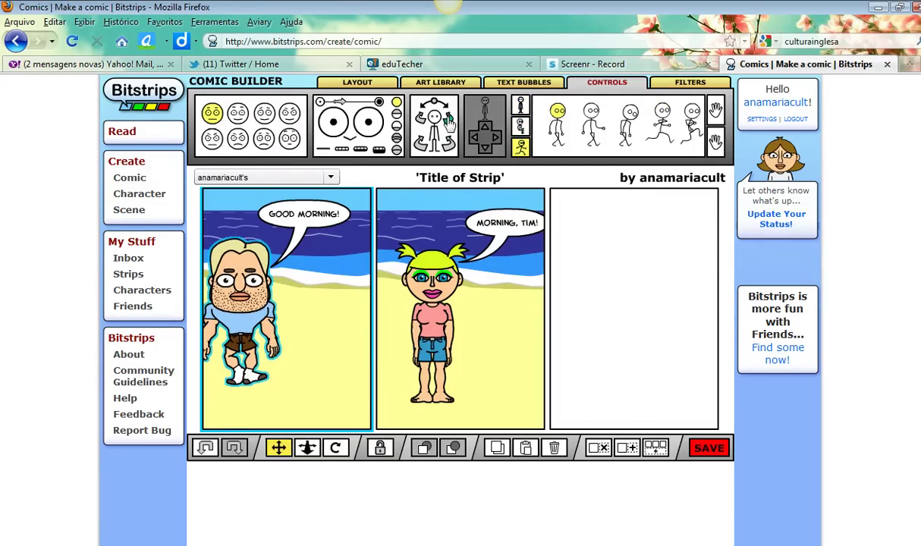
Rotate the first-panel man's whole body into a three-quarter view.
{"action": "left_click", "coordinate": [449, 122]}
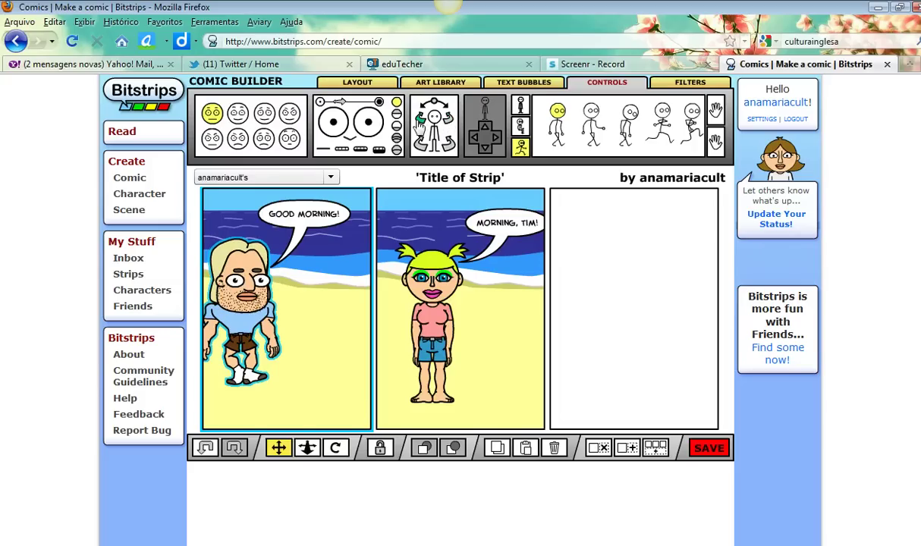
{"action": "left_click", "coordinate": [421, 120]}
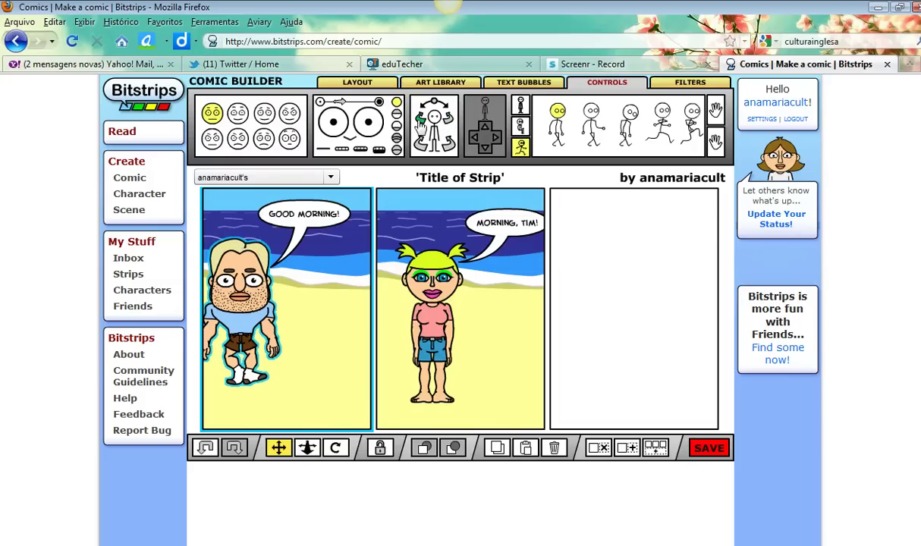
{"action": "left_click", "coordinate": [448, 148]}
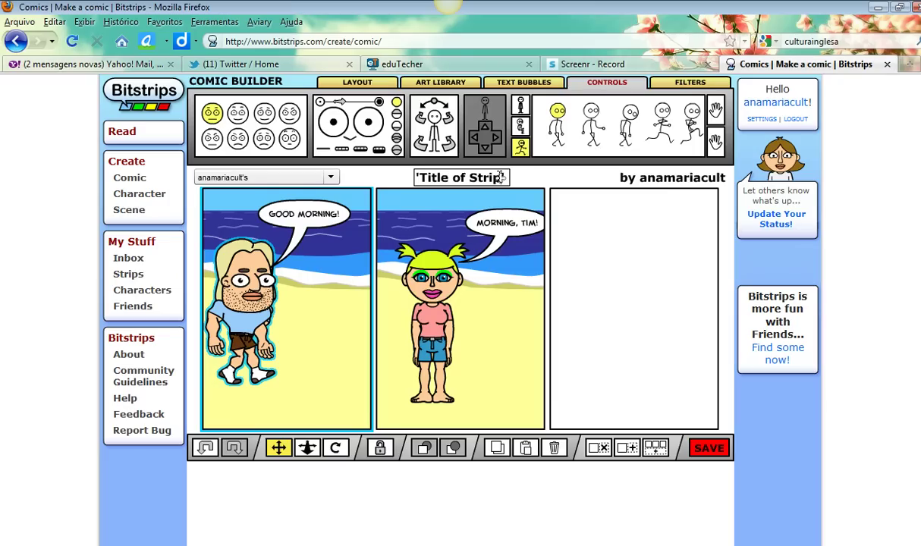
Rename the strip 'at the beach' and save it.
{"action": "double_click", "coordinate": [469, 177]}
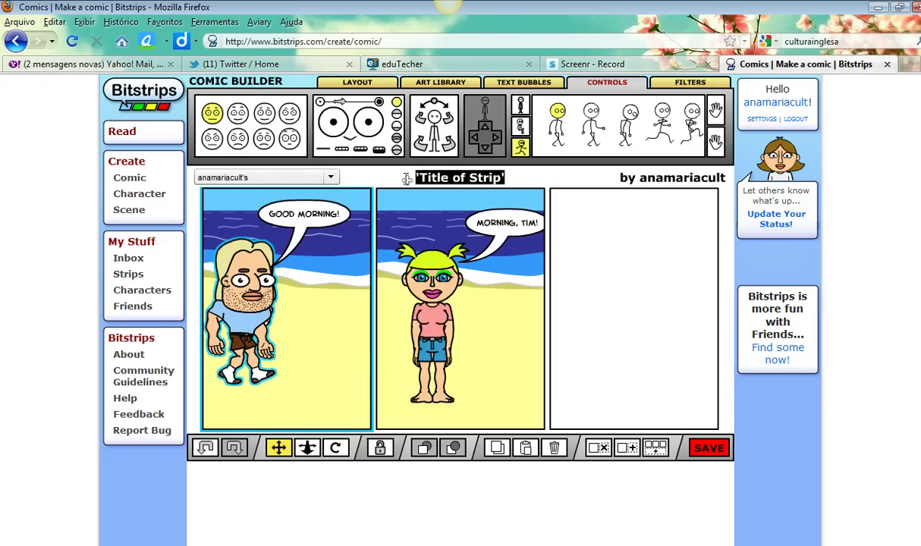
{"action": "type", "text": "a"}
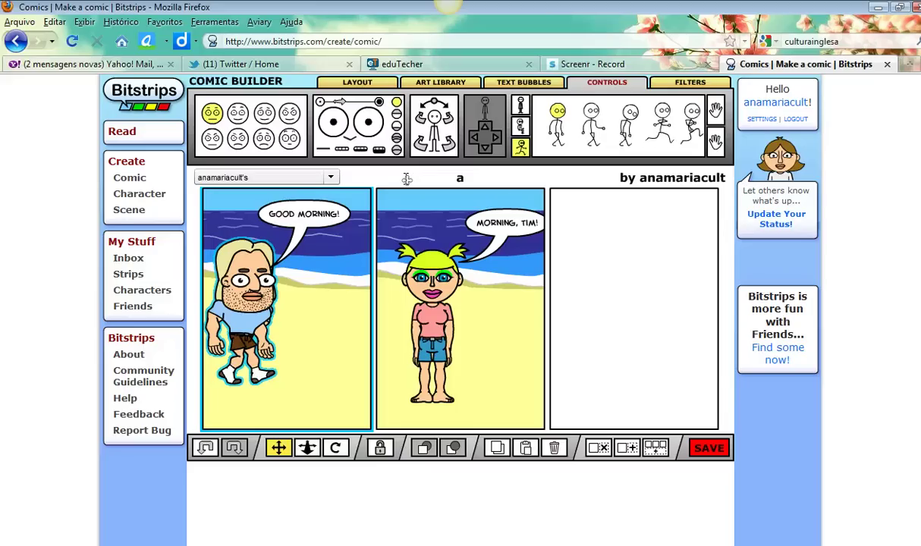
{"action": "type", "text": "t the beach"}
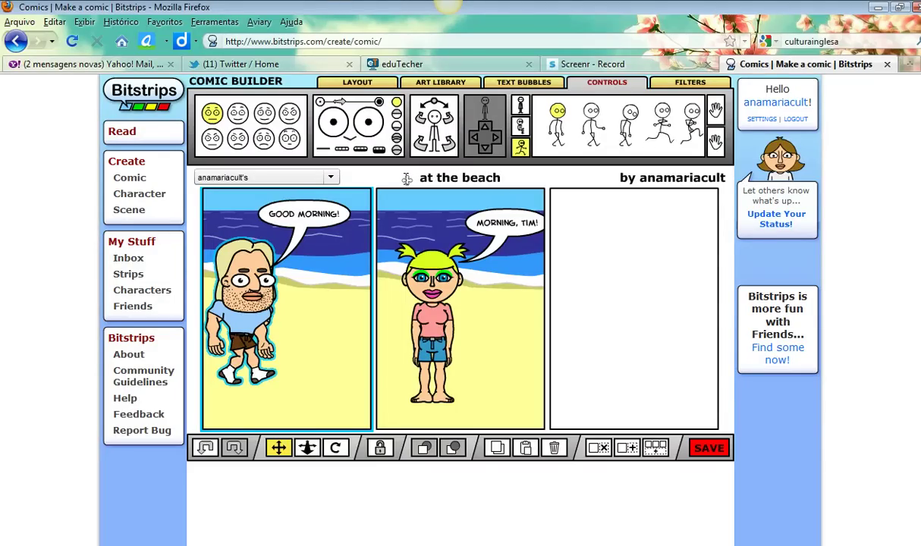
{"action": "left_click", "coordinate": [709, 448]}
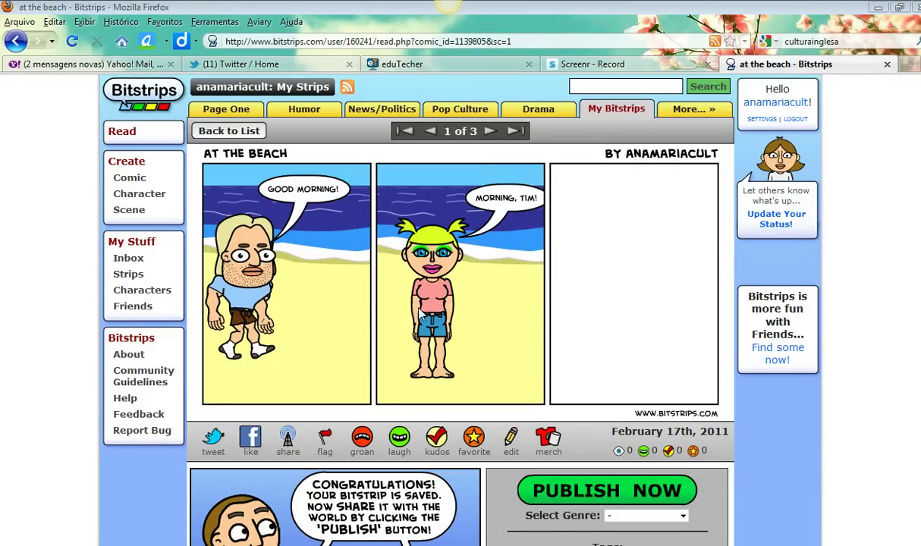
Show the strip's sharing options and select the Image and Strip Viewer embed codes.
{"action": "left_click", "coordinate": [289, 440]}
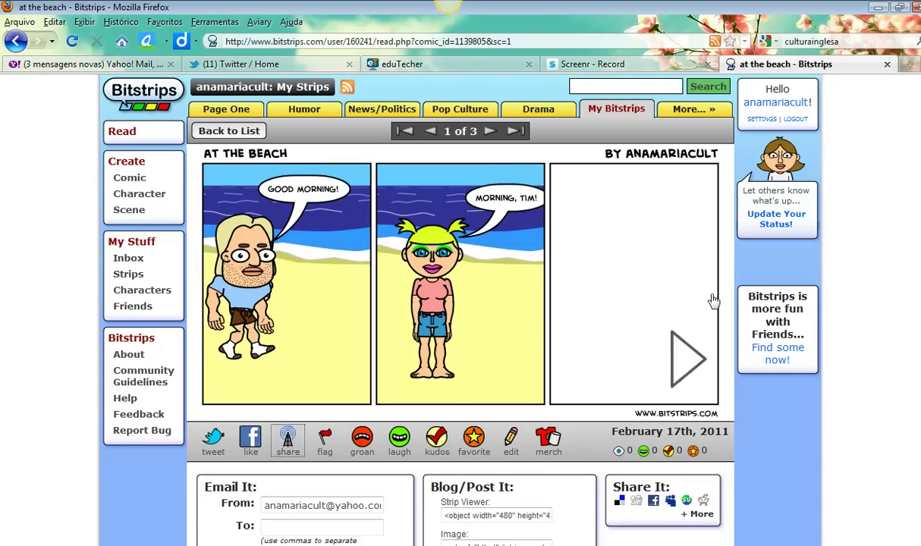
{"action": "scroll", "coordinate": [456, 304], "scroll_direction": "down", "scroll_amount": 4}
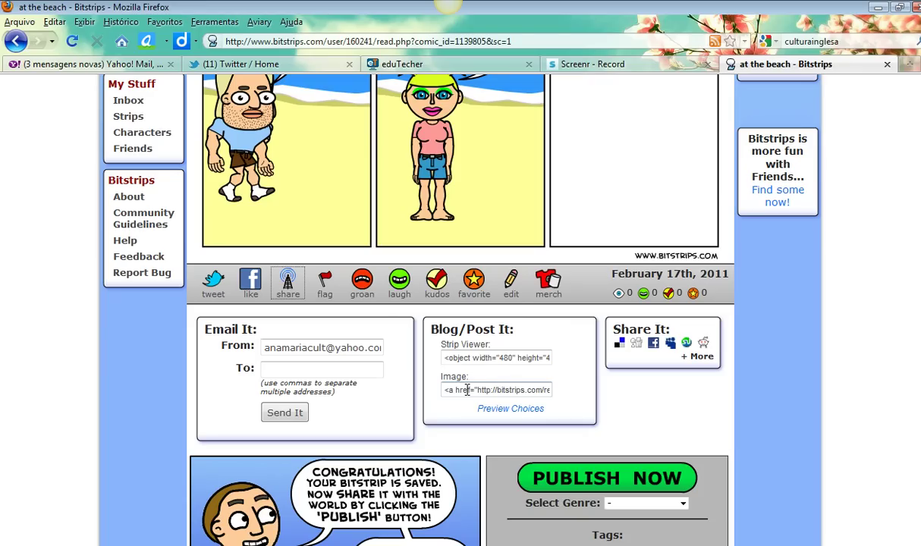
{"action": "left_click", "coordinate": [462, 389]}
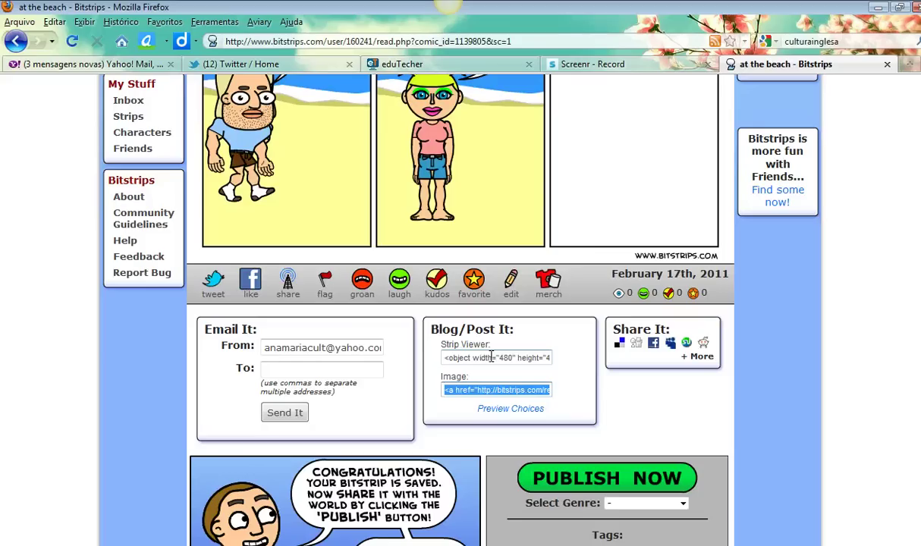
{"action": "left_click", "coordinate": [492, 357]}
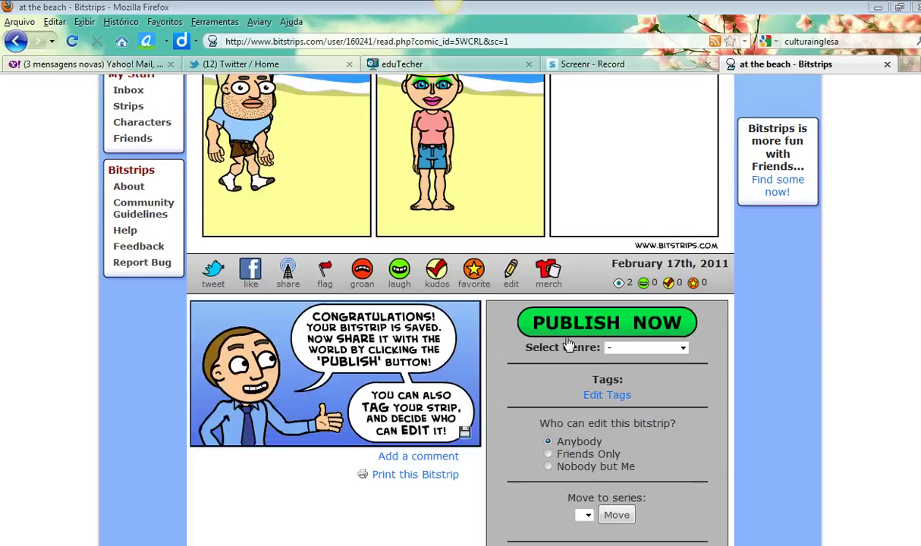
Choose Tech as the strip's genre.
{"action": "left_click", "coordinate": [683, 349]}
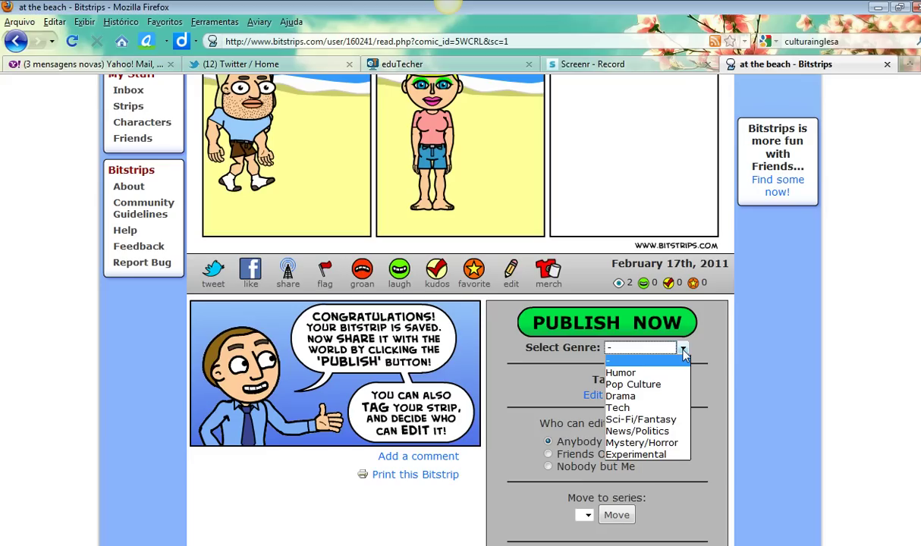
{"action": "left_click", "coordinate": [648, 409]}
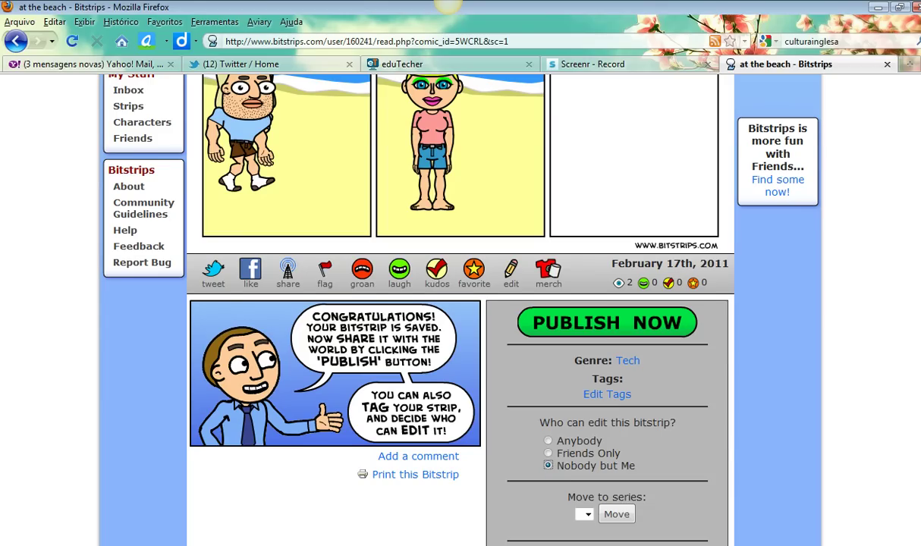
{"action": "scroll", "coordinate": [418, 258], "scroll_direction": "down", "scroll_amount": 3}
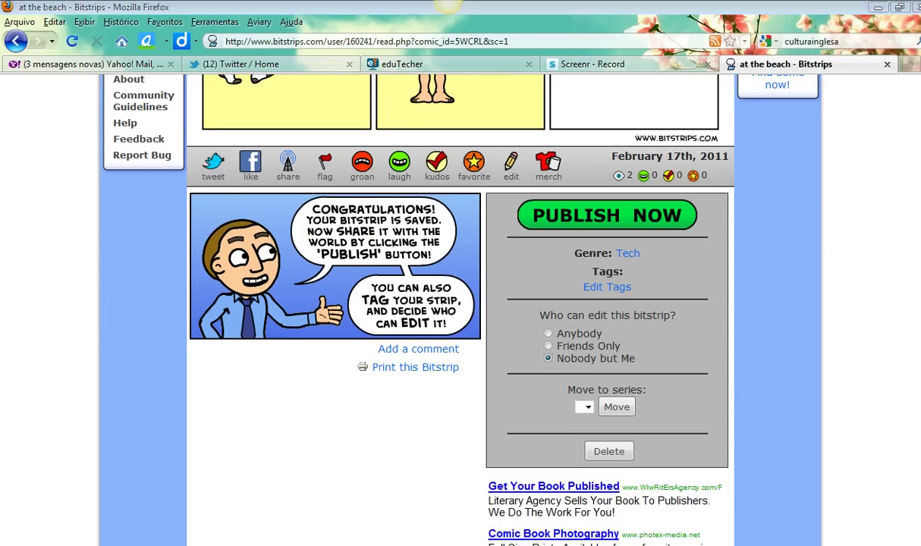
{"action": "left_click", "coordinate": [607, 208]}
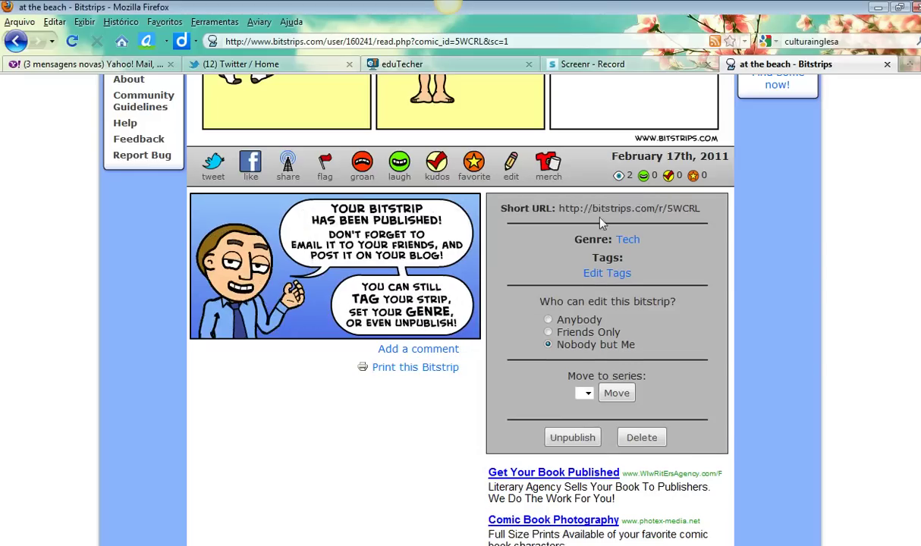
{"action": "left_click_drag", "start_coordinate": [559, 208], "coordinate": [706, 210]}
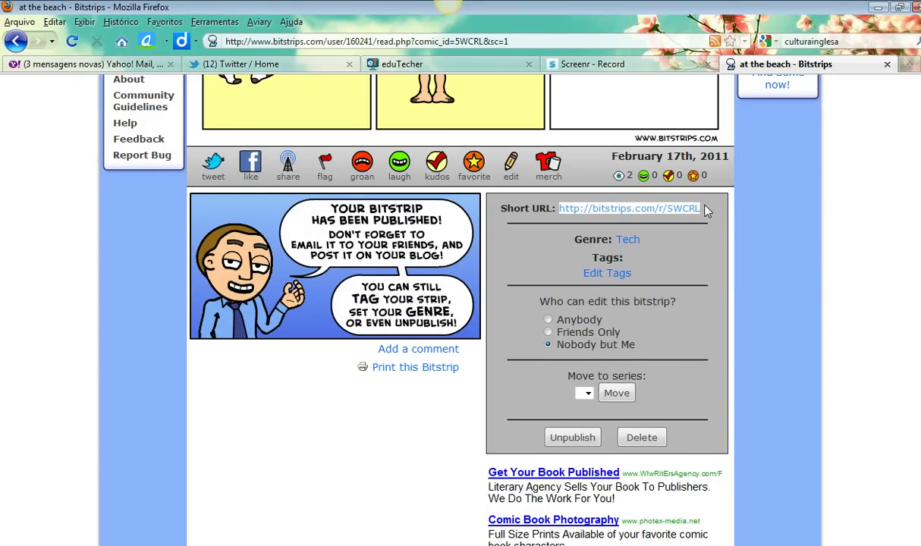